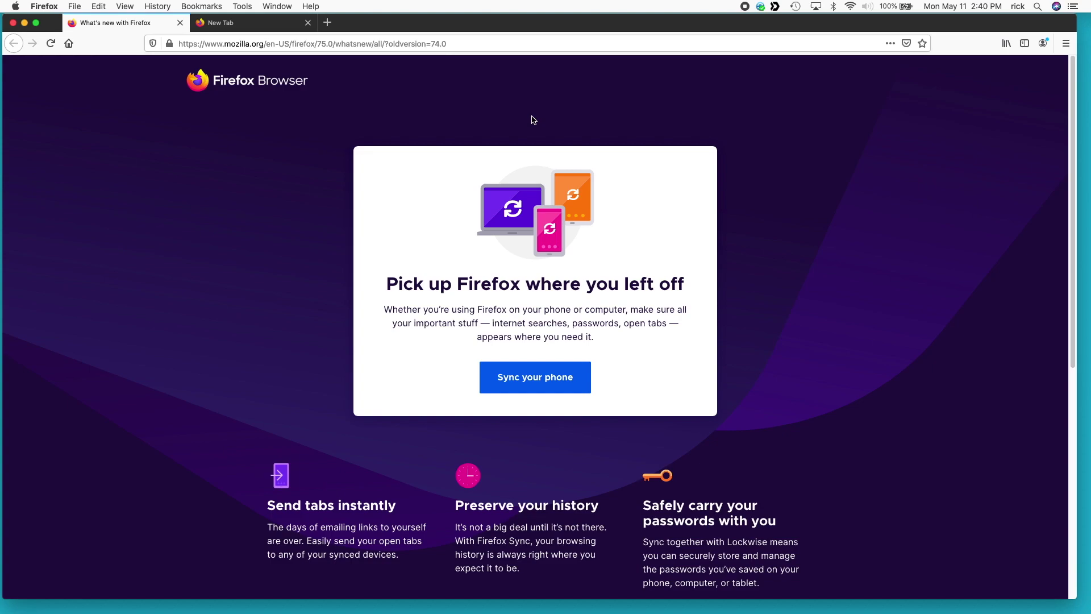
click(362, 45)
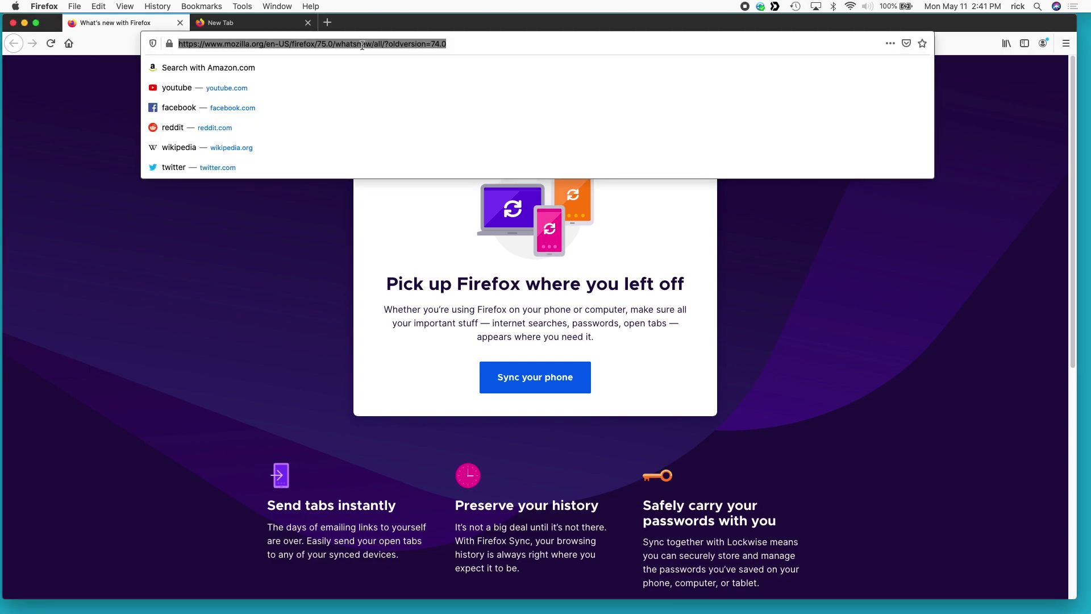
text(www.)
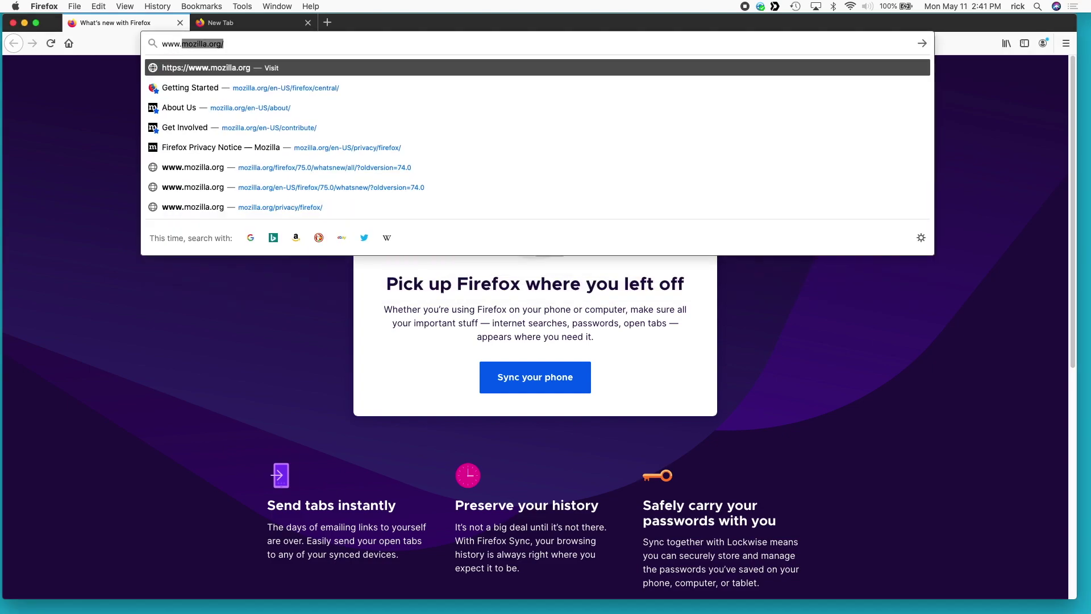
text(usbank.com)
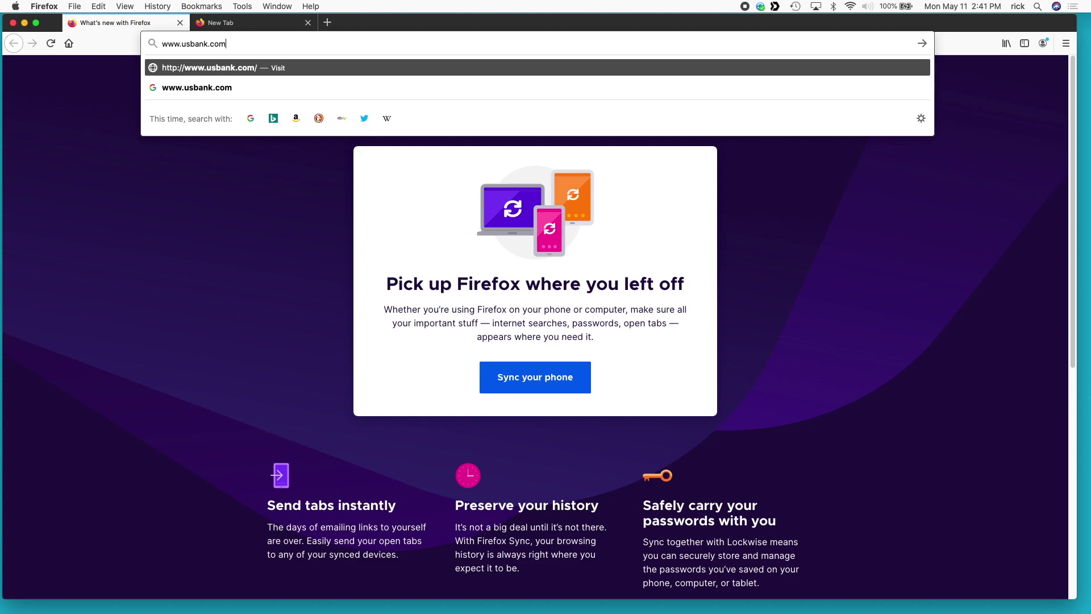
key(Return)
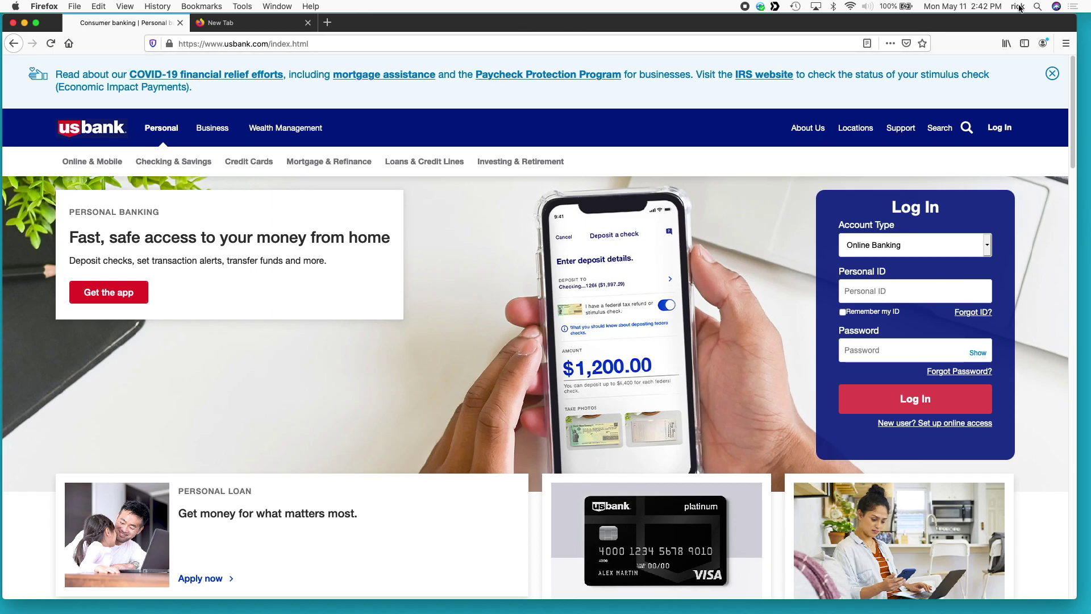
From Preferences' Firefox Updates section, install the pending update and restart into version 76.0.1
click(1066, 44)
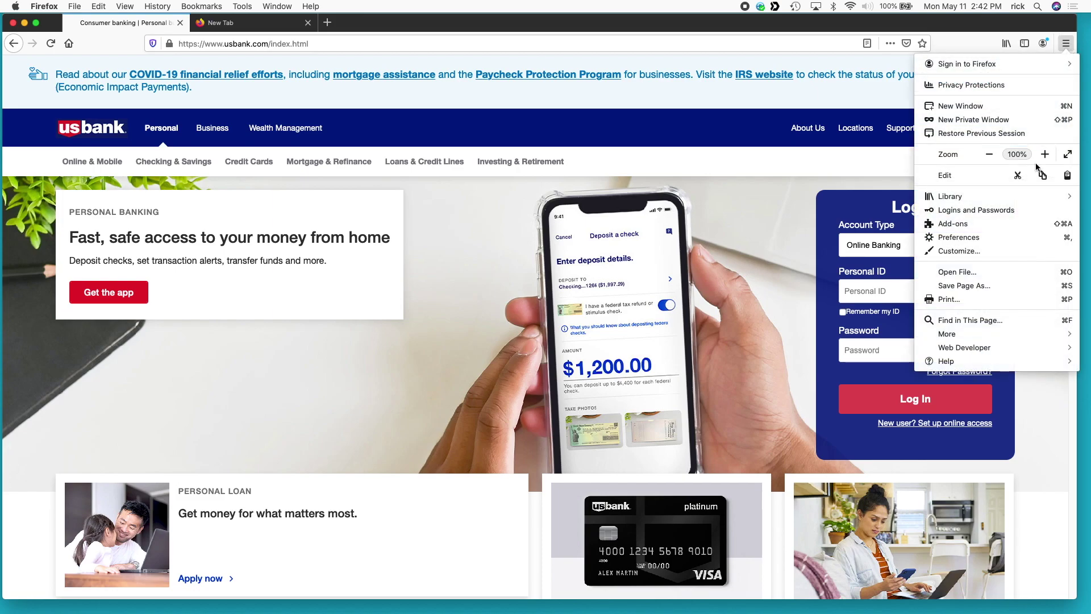
click(985, 239)
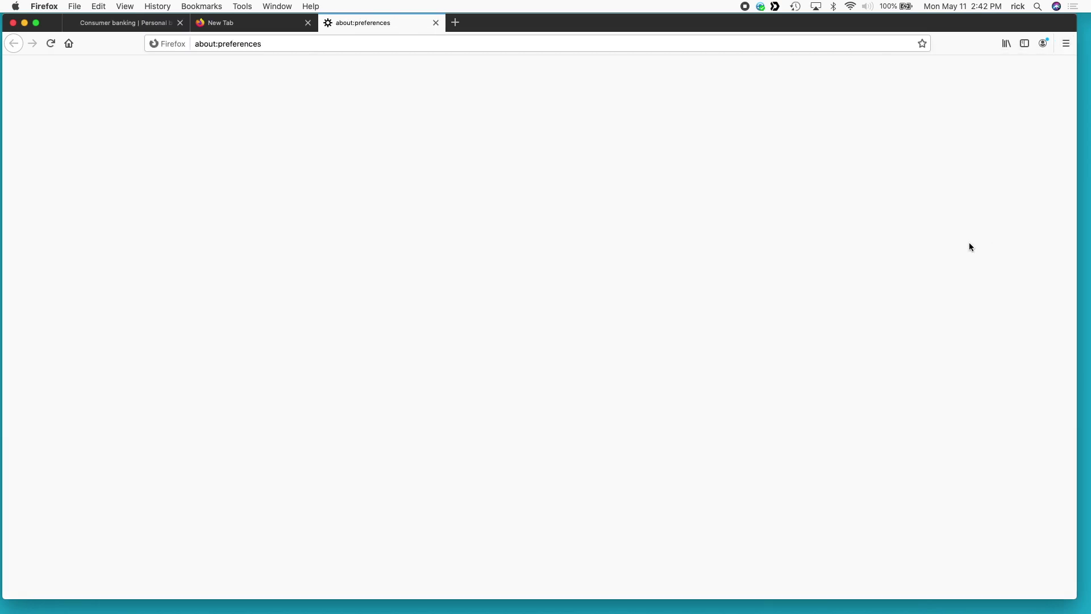
scroll(357, 371, down, 15)
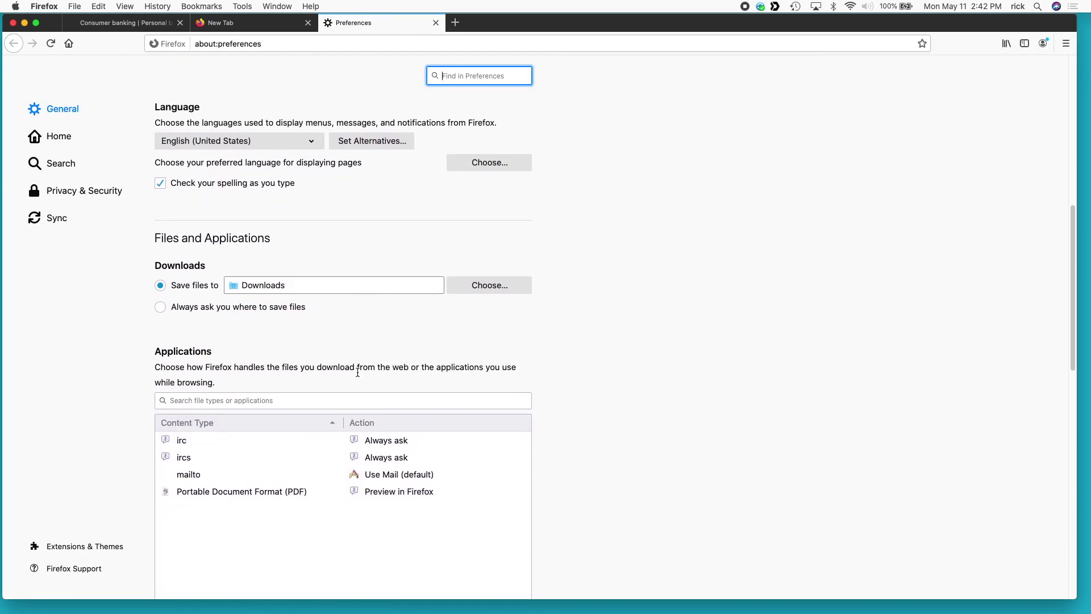
scroll(317, 402, down, 2)
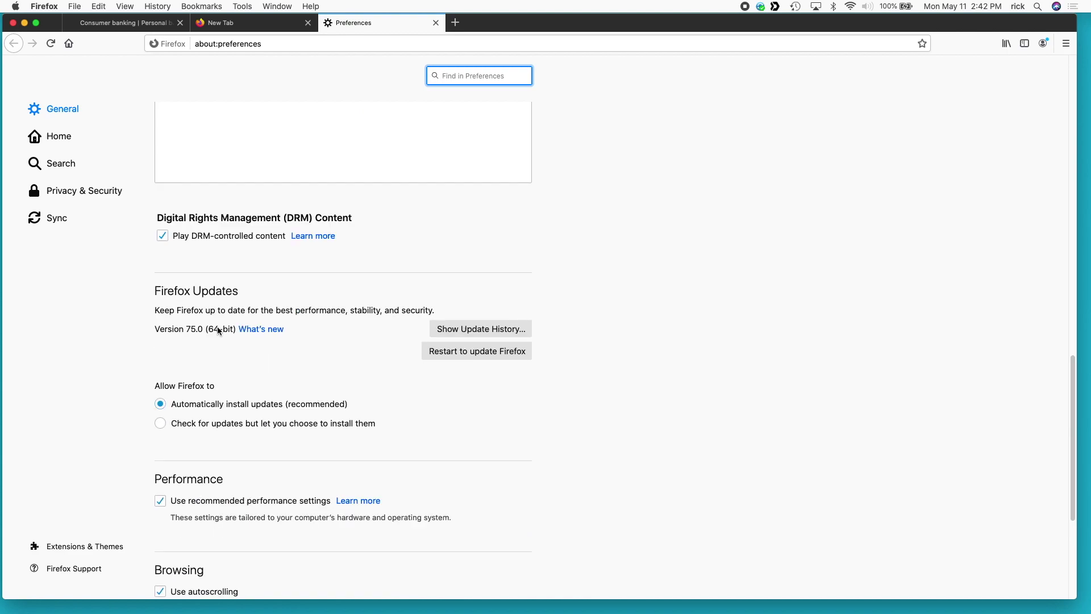
click(452, 353)
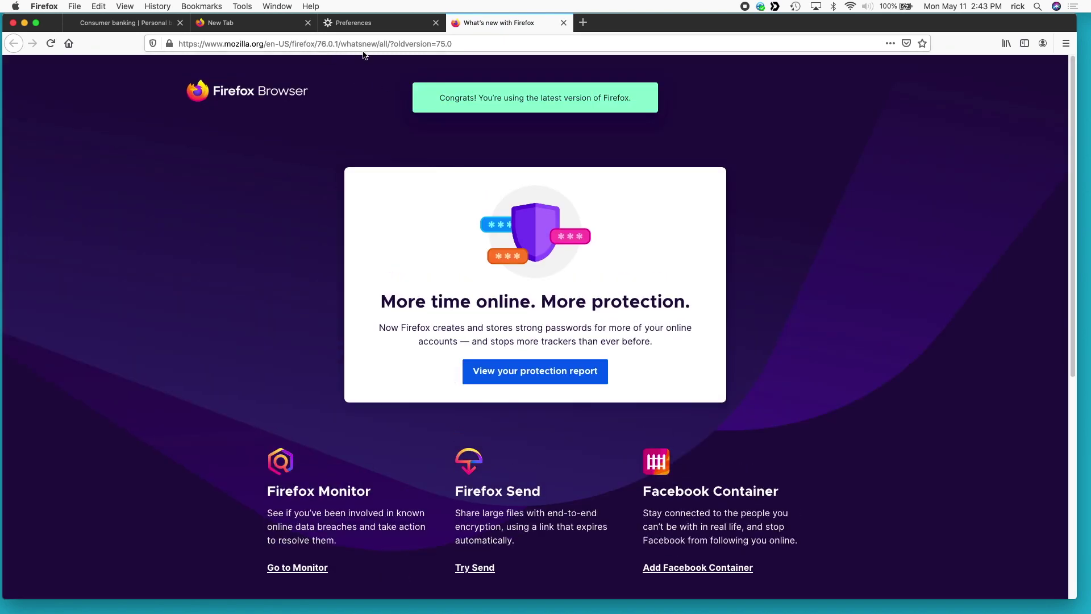
Open Preferences and scroll to Firefox Updates to confirm 76.0.1 (64-bit) is up to date
click(1067, 44)
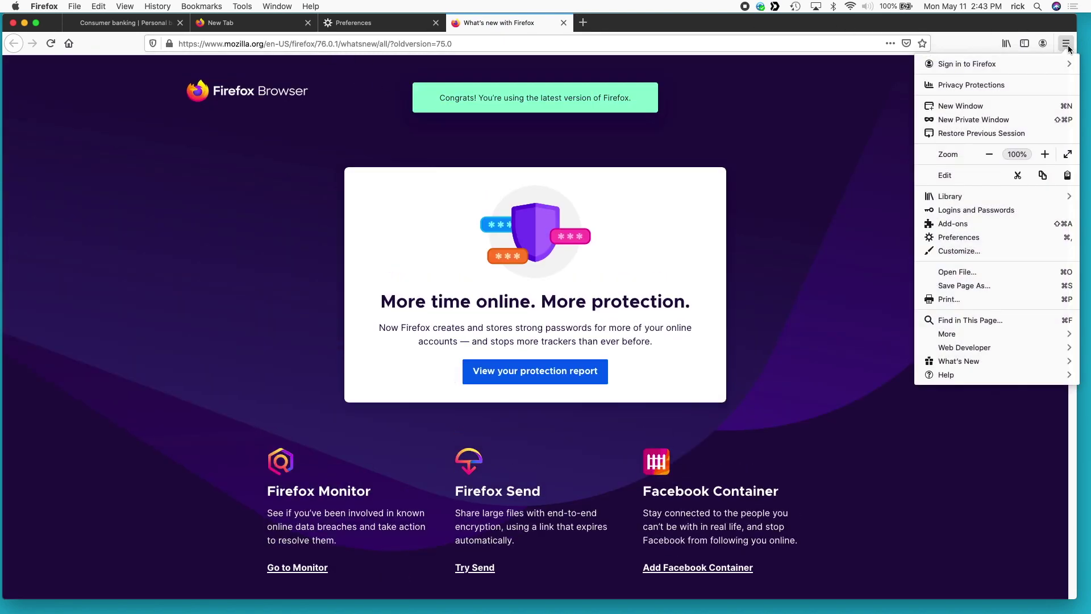
click(966, 237)
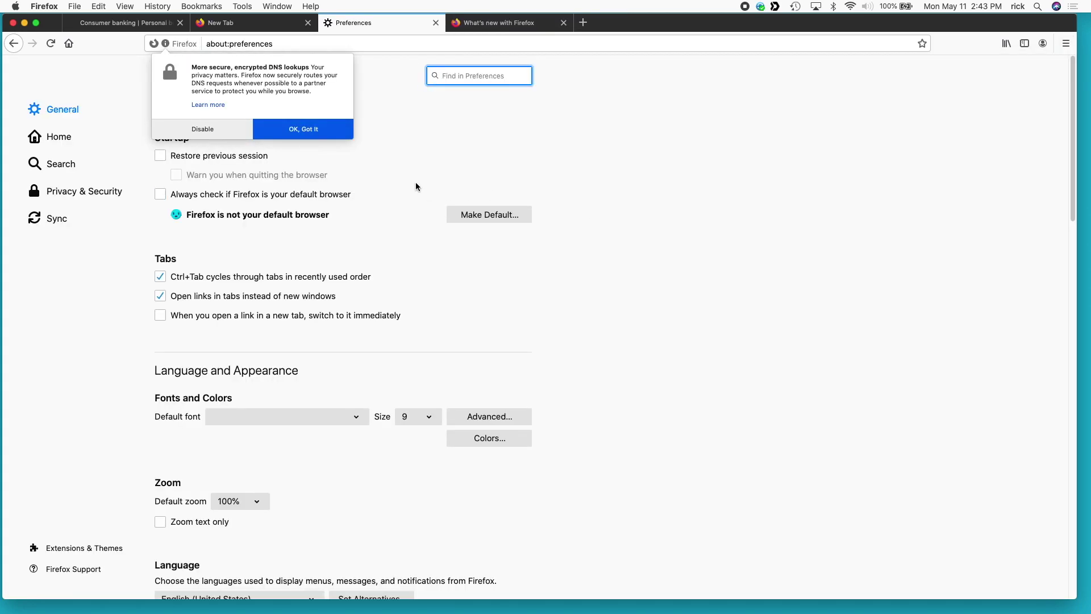
scroll(419, 353, down, 5)
scroll(419, 353, down, 9)
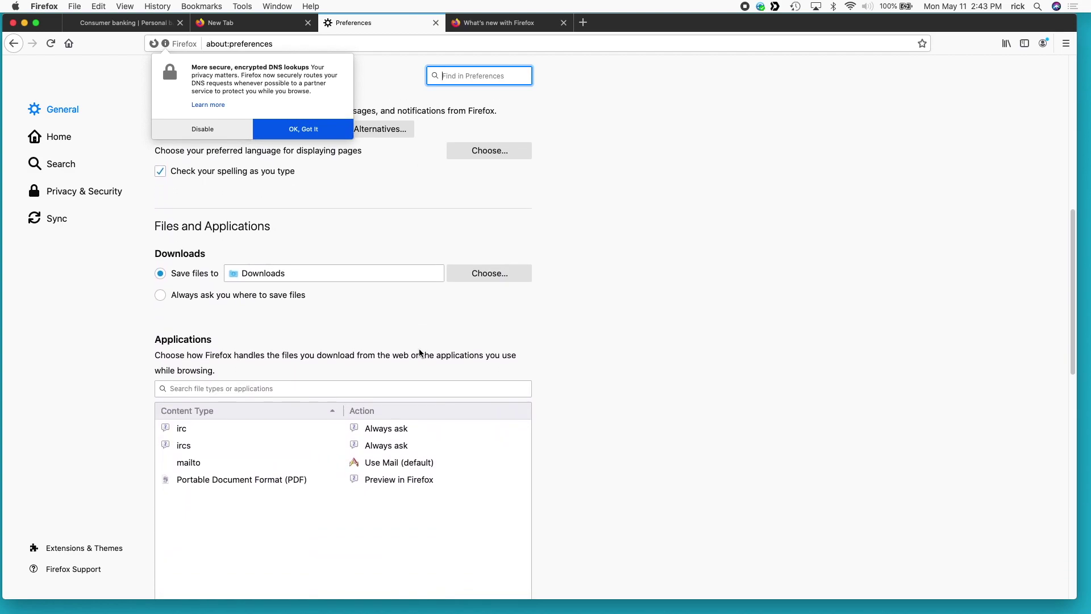
scroll(420, 353, down, 1)
scroll(419, 353, down, 8)
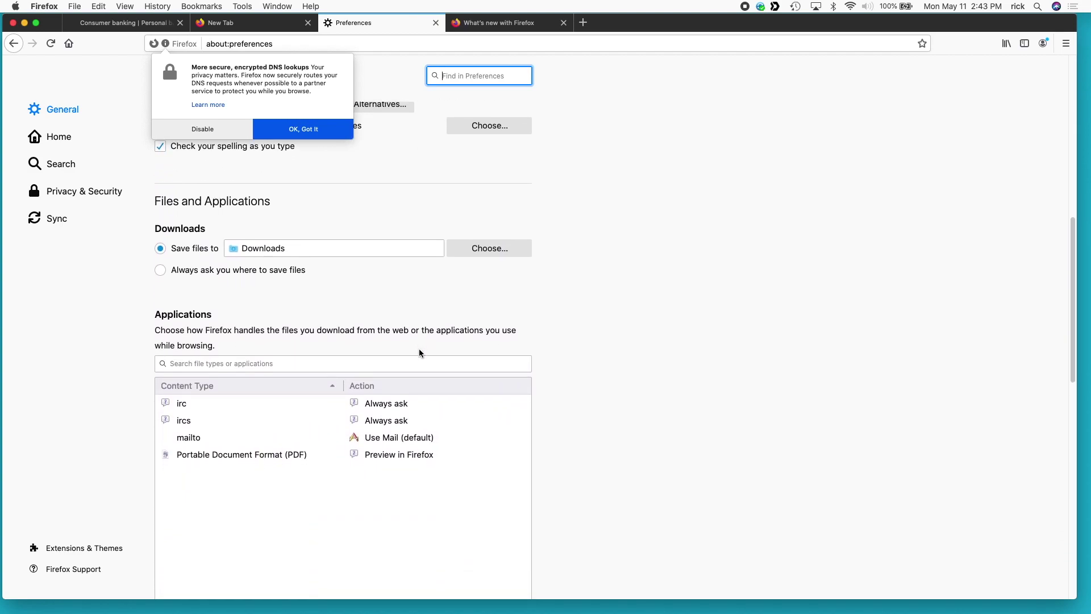
scroll(420, 353, down, 1)
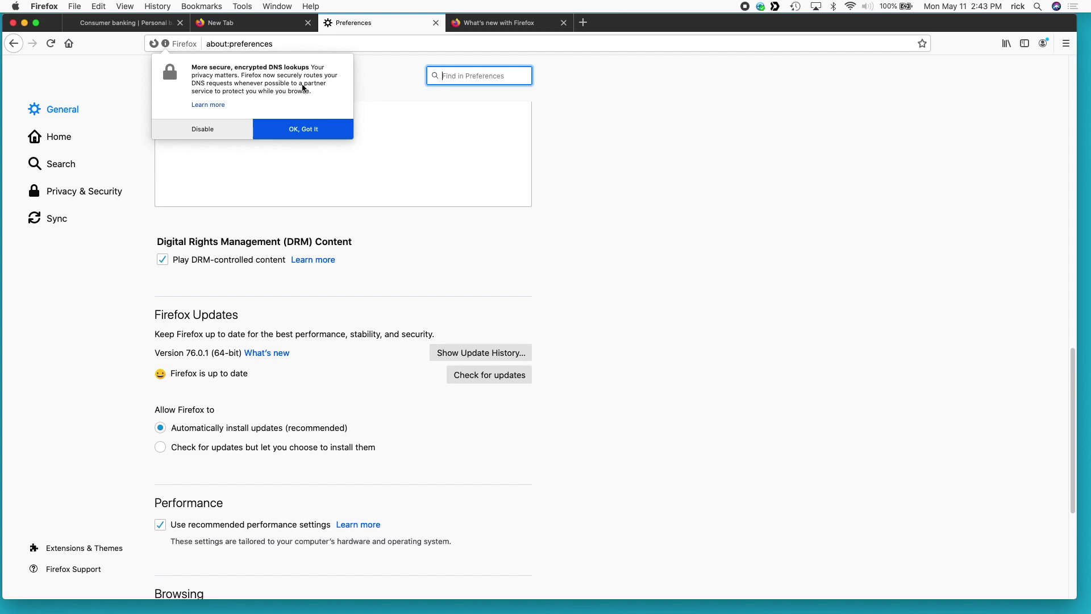
Dismiss the encrypted DNS notice, then save Connection Settings with DNS over HTTPS using Cloudflare (Default)
click(311, 132)
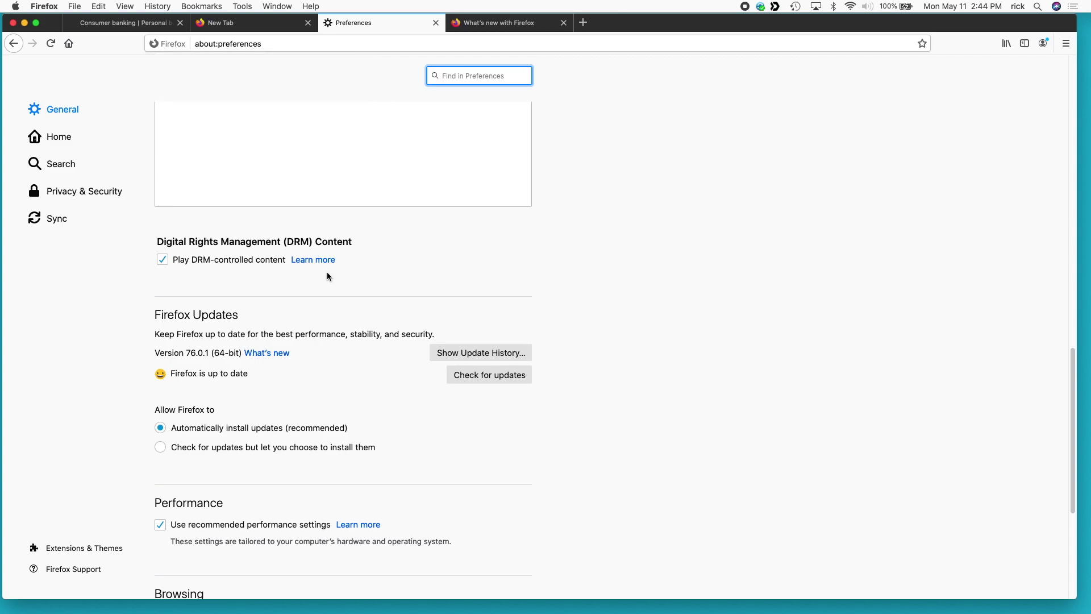
scroll(356, 351, down, 5)
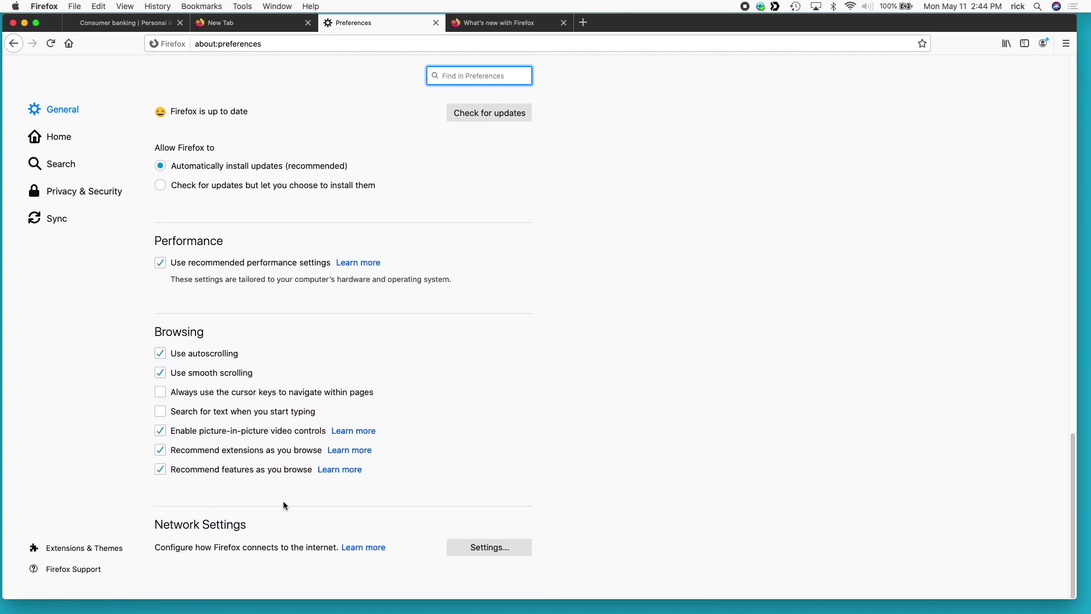
click(487, 546)
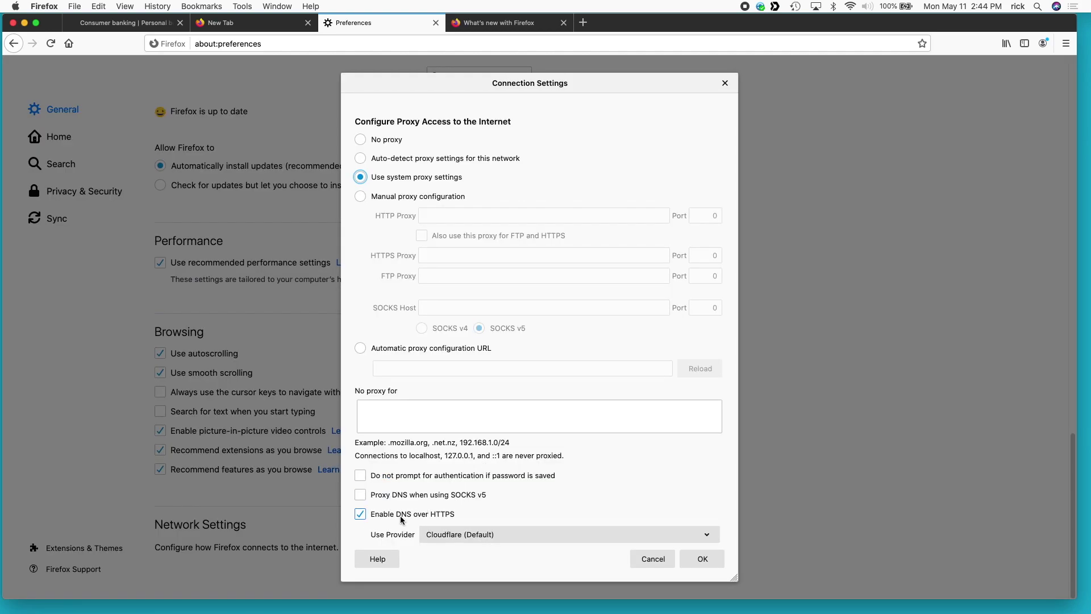
click(449, 534)
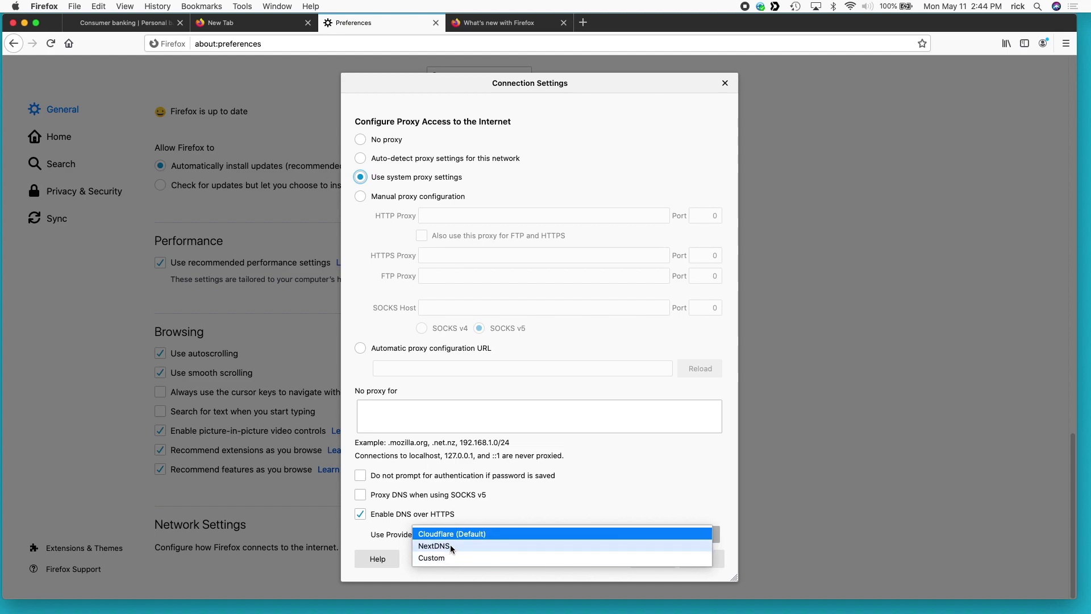
click(452, 547)
click(456, 534)
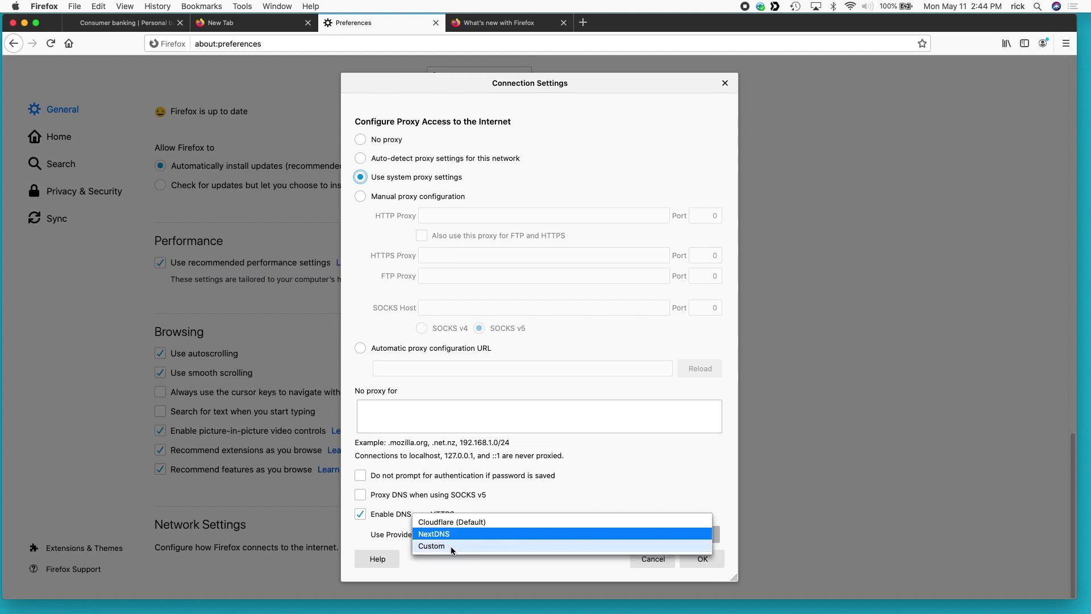
click(452, 545)
click(435, 549)
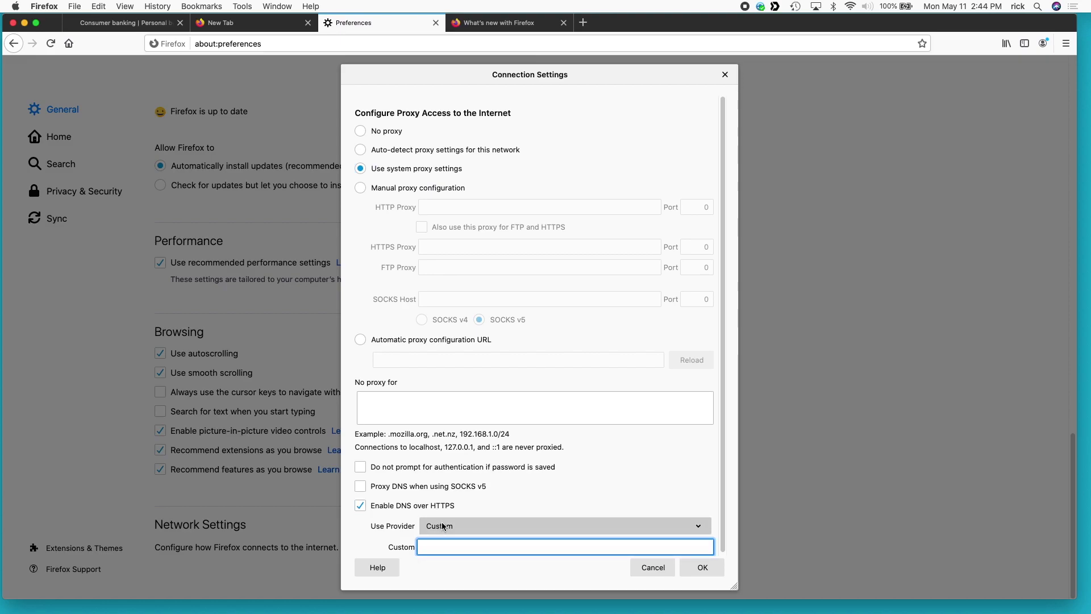
click(443, 526)
click(446, 501)
click(711, 567)
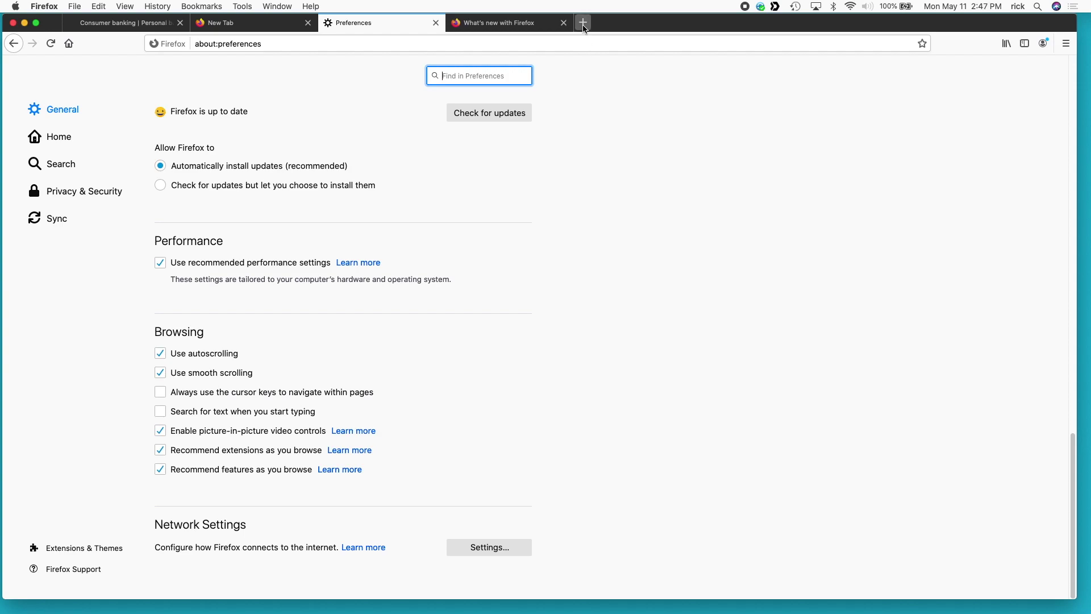
Open a new tab on the Welcome to Firefox page
click(583, 22)
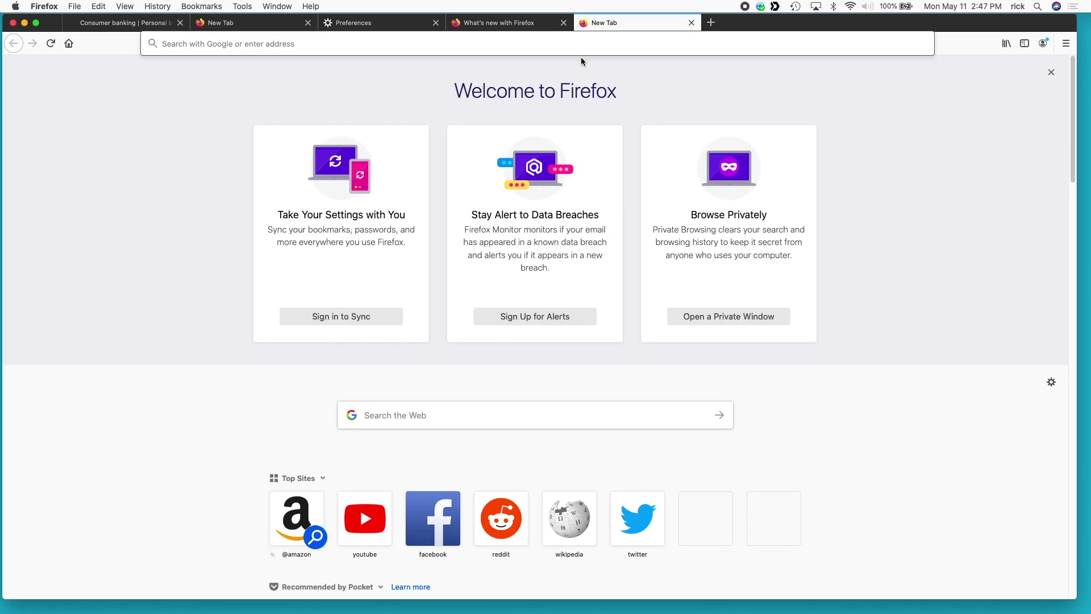
Load the temperature dashboard at waterheater.local:11900 in the new tab
text(waterheater.local:11900)
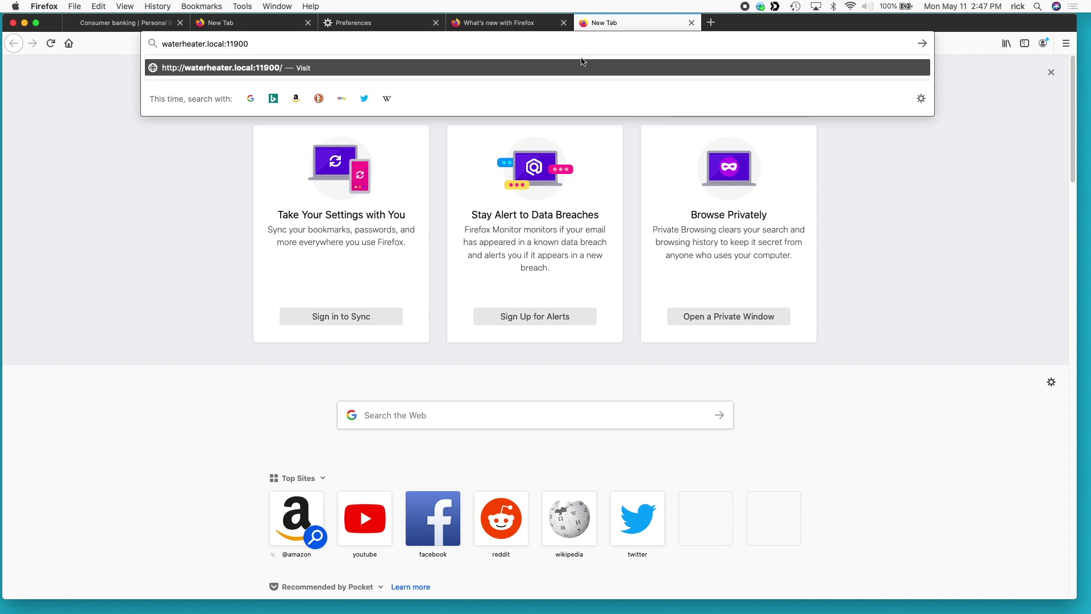
key(Return)
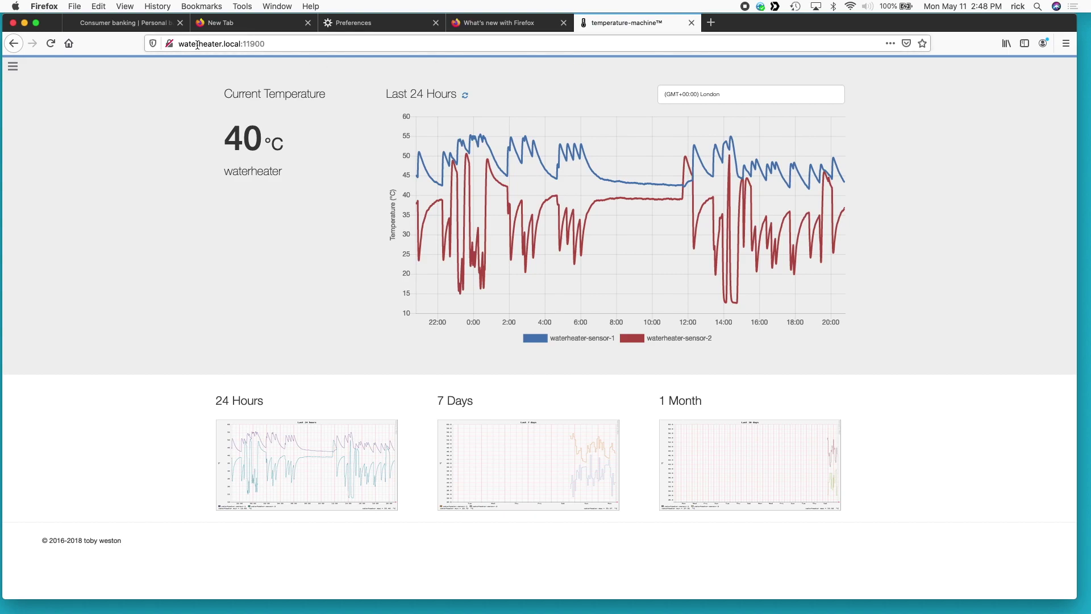
Switch back to the U.S. Bank tab so usbank.com reloads
key(ctrl+Tab)
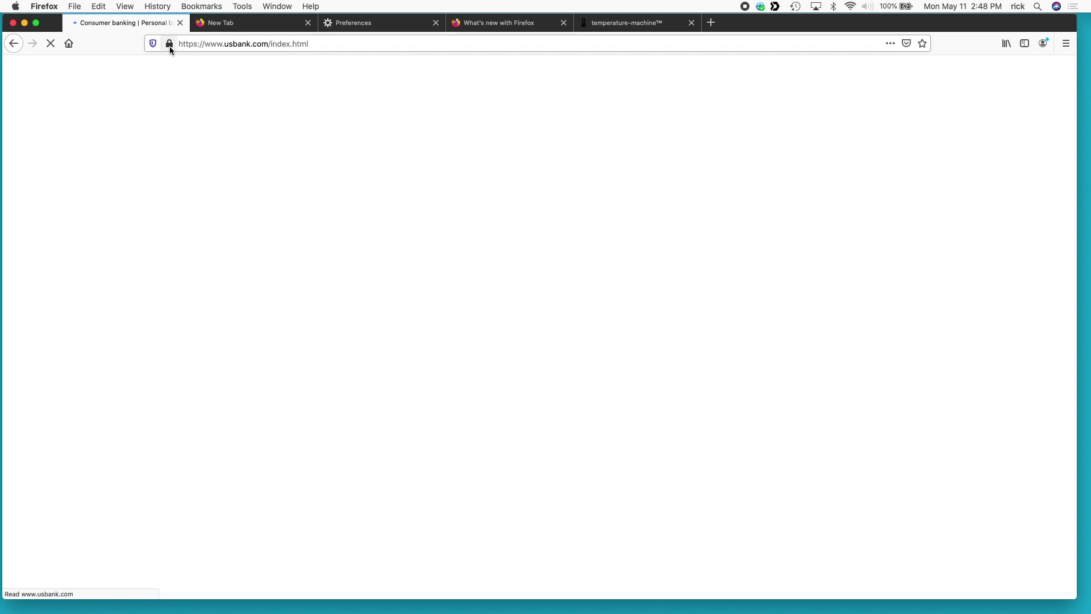